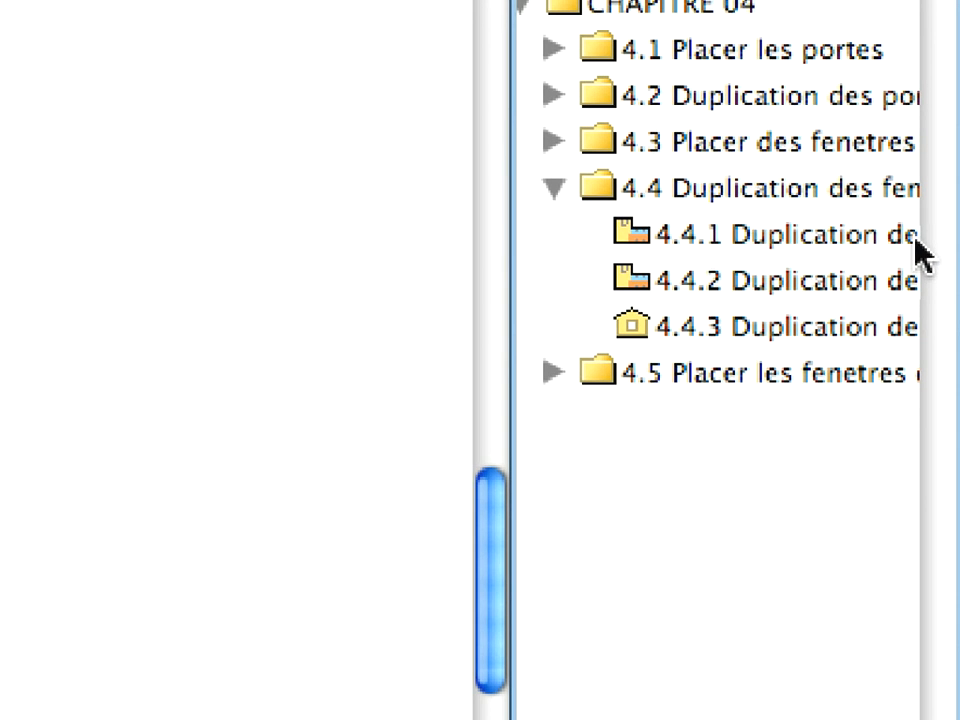
# - Open view 4.4.1 of the window duplication exercise and select the two adjoining windows marked 1
pyautogui.click(915, 238)
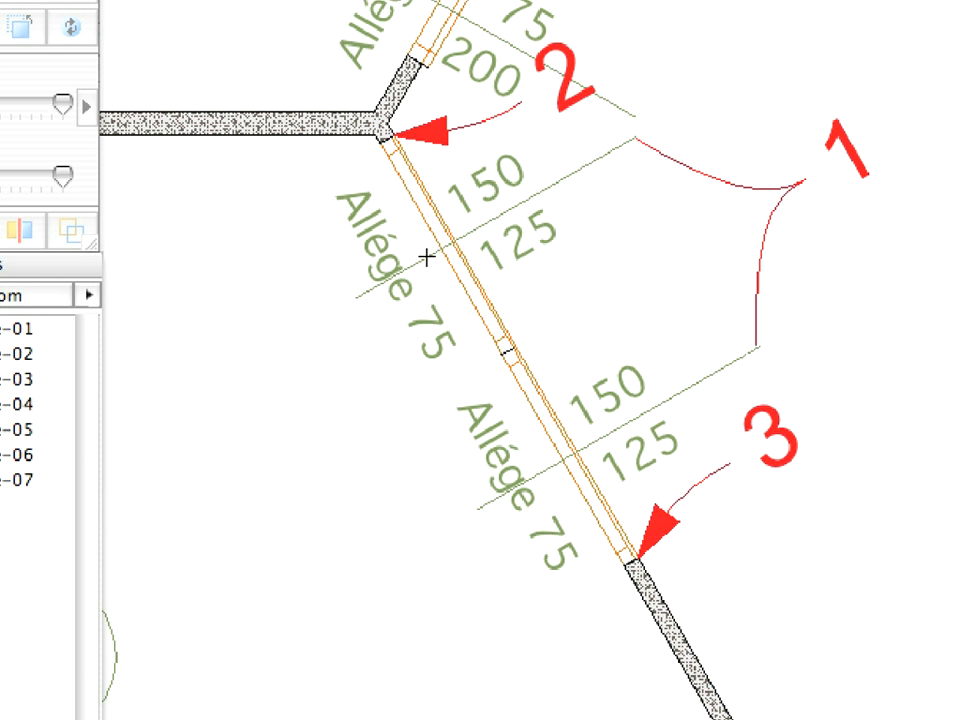
pyautogui.click(358, 303)
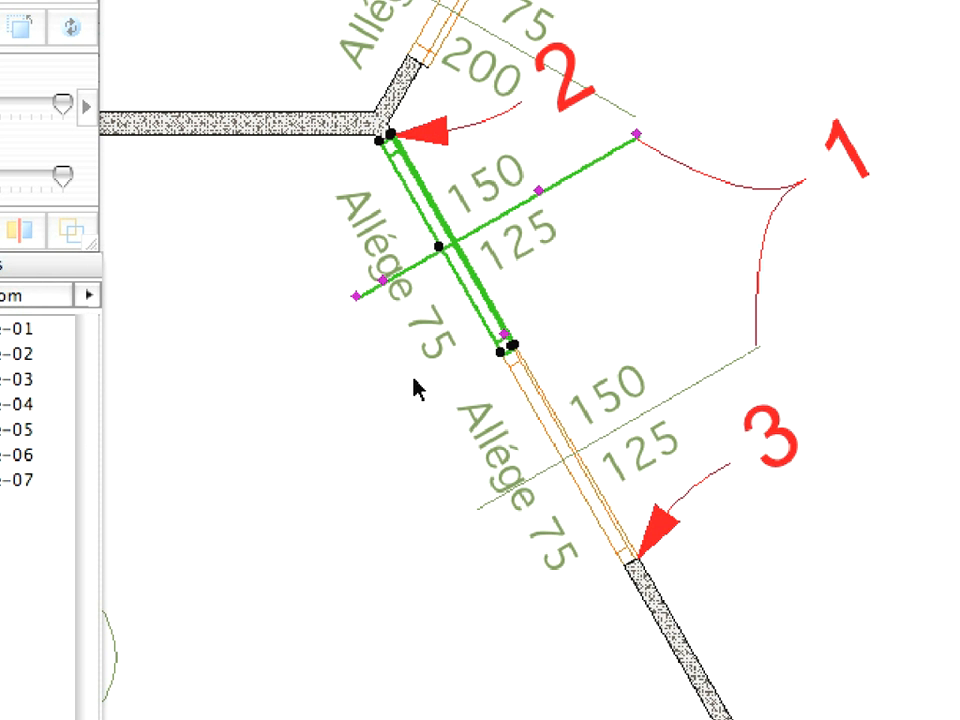
pyautogui.keyDown('shift'); pyautogui.click(484, 516); pyautogui.keyUp('shift')
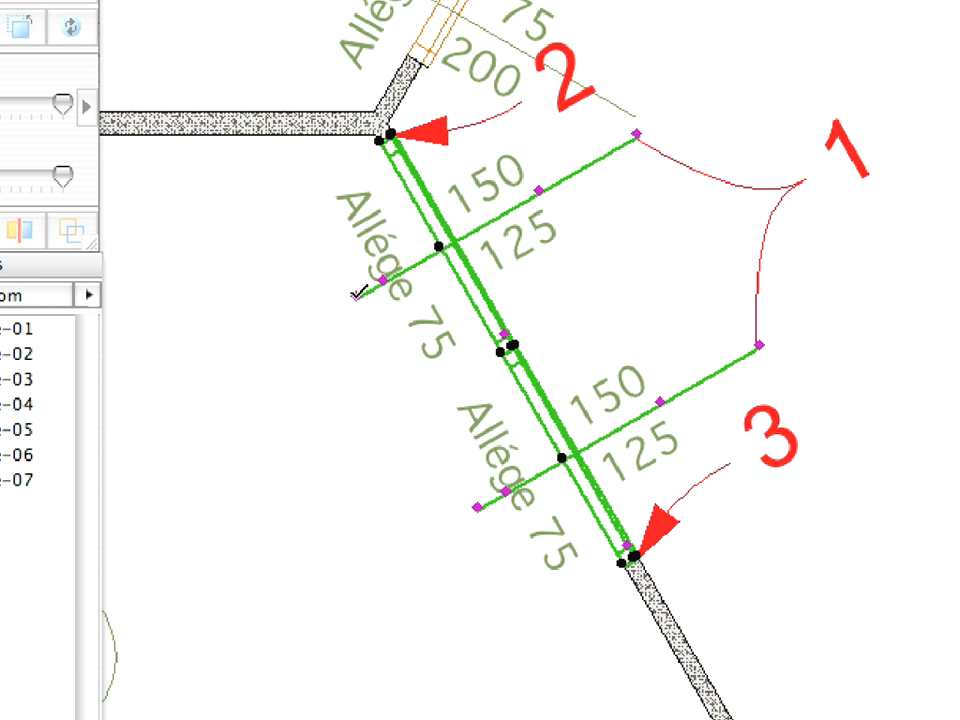
# - Duplicate both windows along the slanted wall with 3 translated copies by increment, from point 2 to point 3, and clear the selection
pyautogui.click(356, 294)
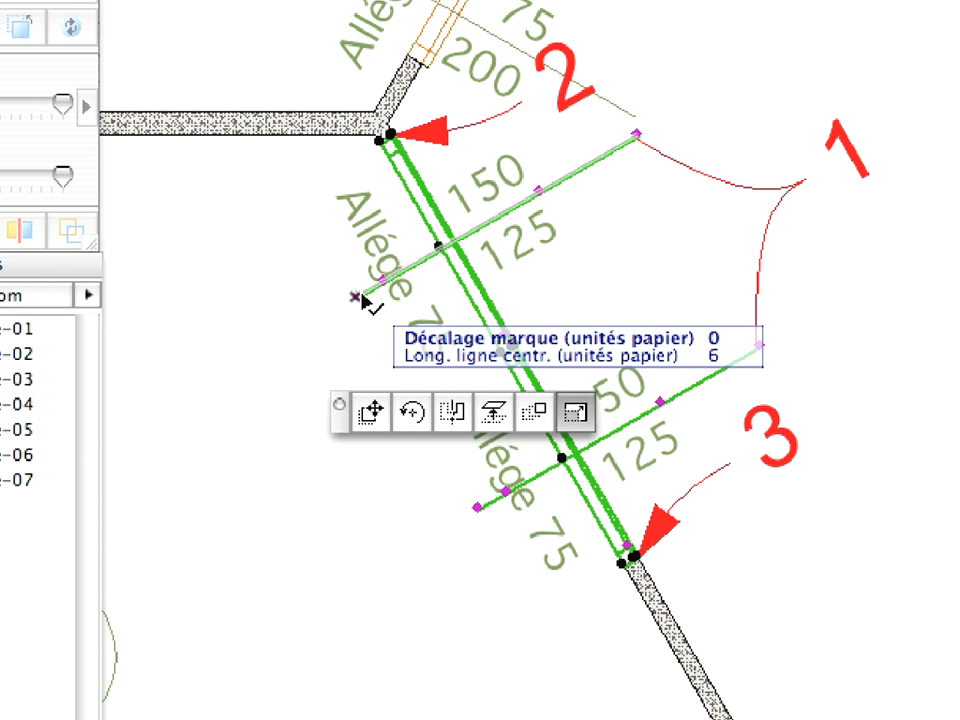
pyautogui.click(532, 418)
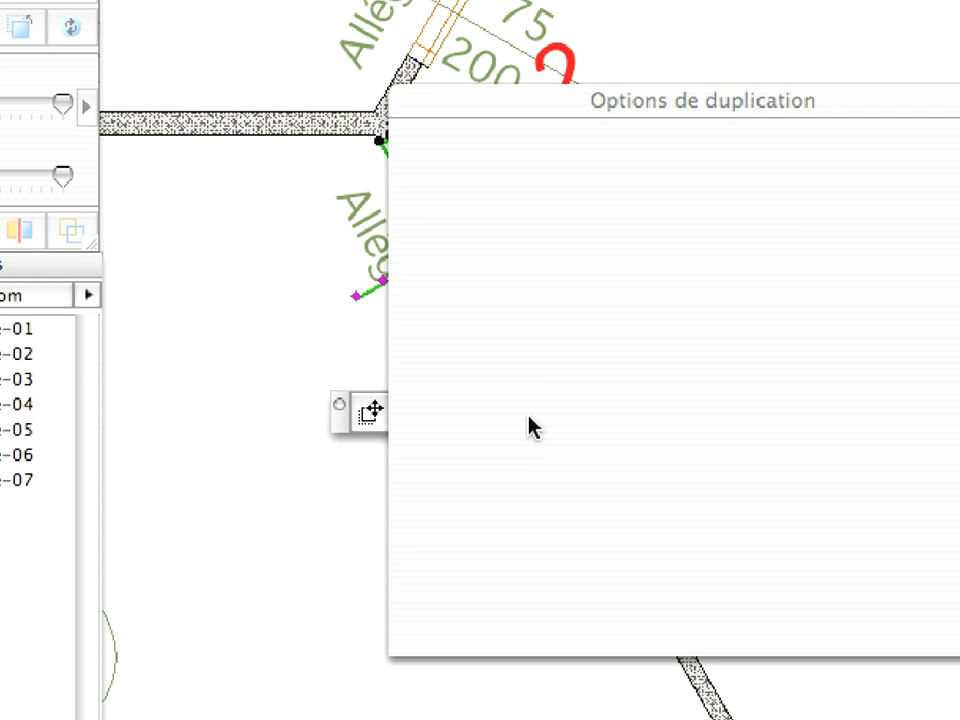
pyautogui.moveTo(643, 97); pyautogui.dragTo(435, 103)
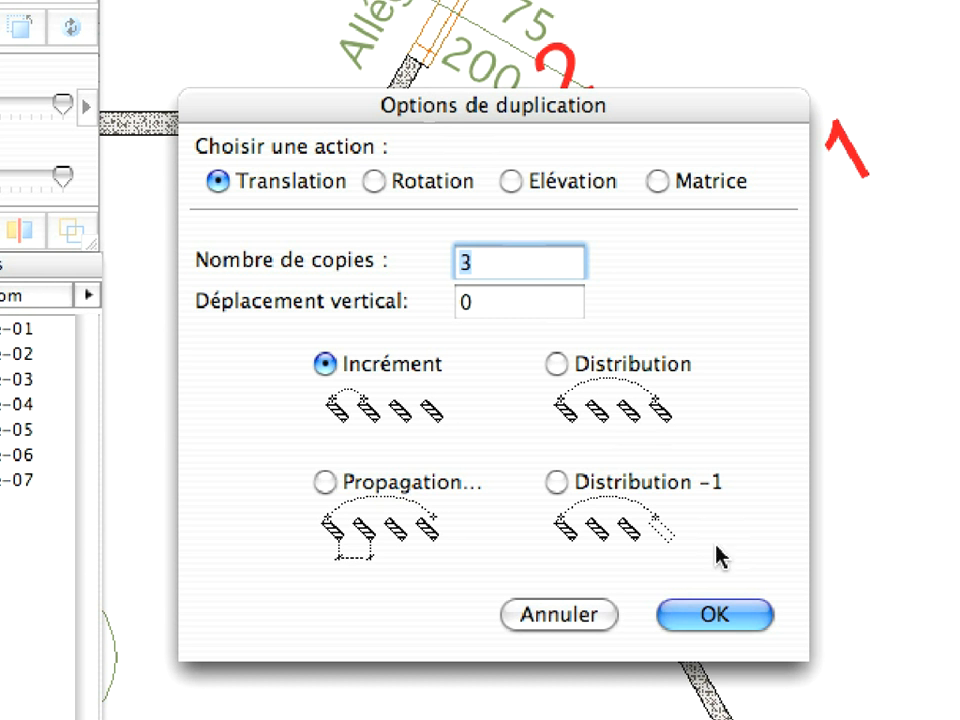
pyautogui.click(733, 617)
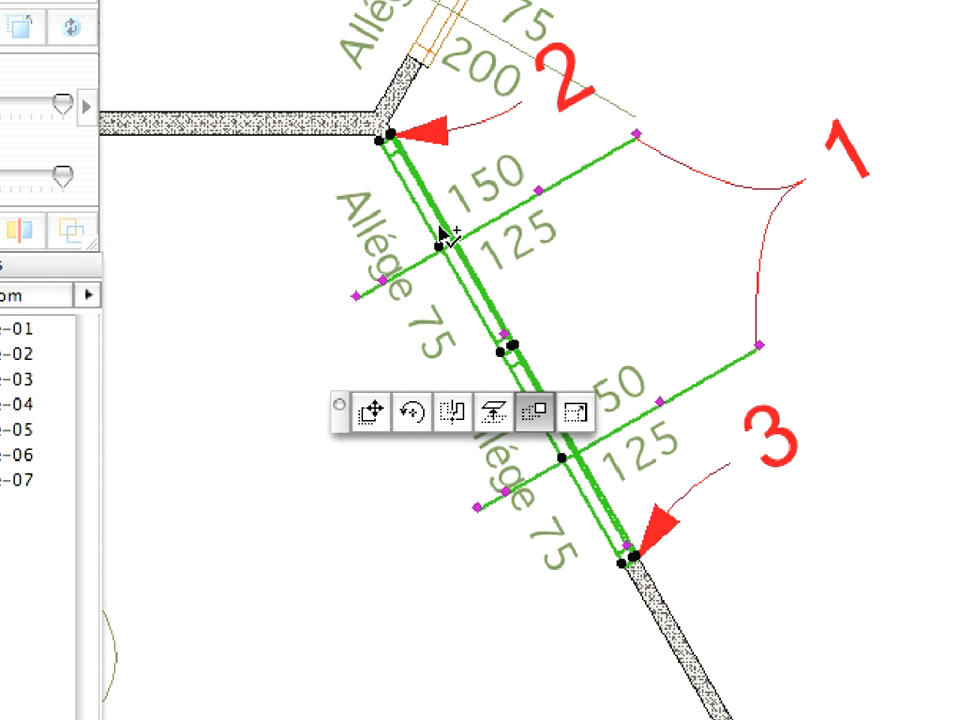
pyautogui.click(391, 135)
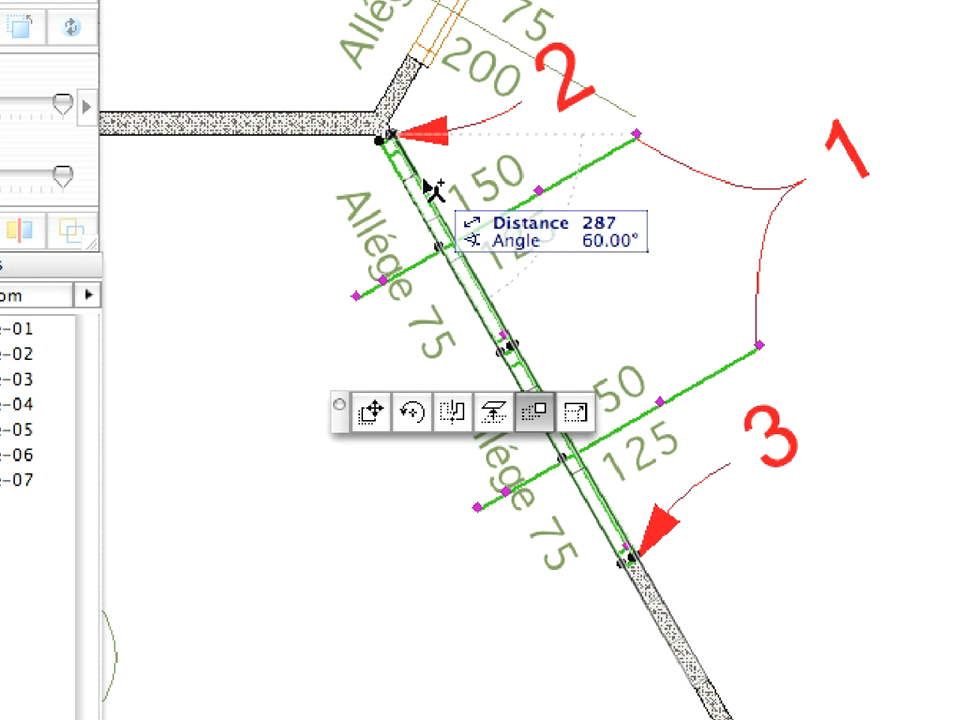
pyautogui.click(632, 560)
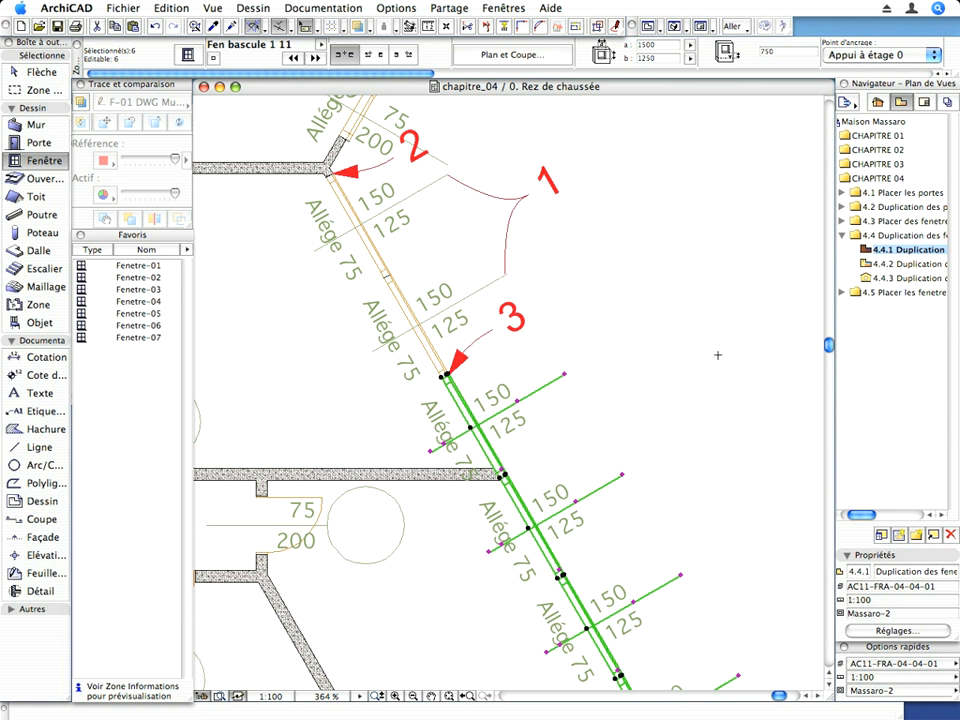
pyautogui.click(719, 355)
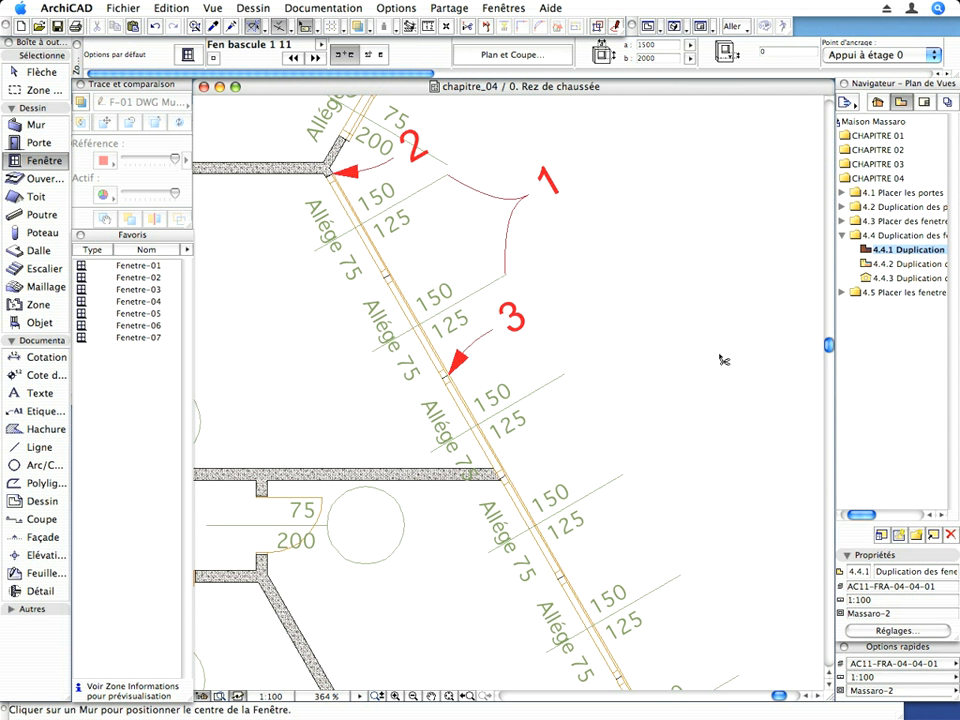
# - Open view 4.4.2, bring the windows marked 1 to 3 into view and switch to the selection arrow
pyautogui.doubleClick(905, 263)
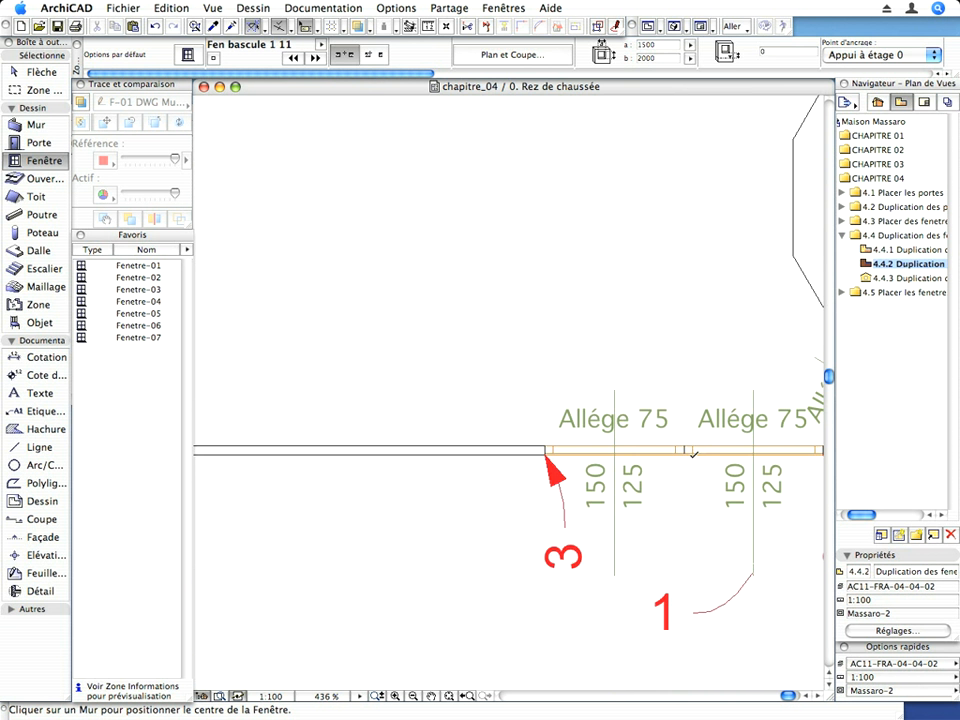
pyautogui.moveTo(722, 463); pyautogui.dragTo(583, 514, button='middle')
pyautogui.press('Escape')
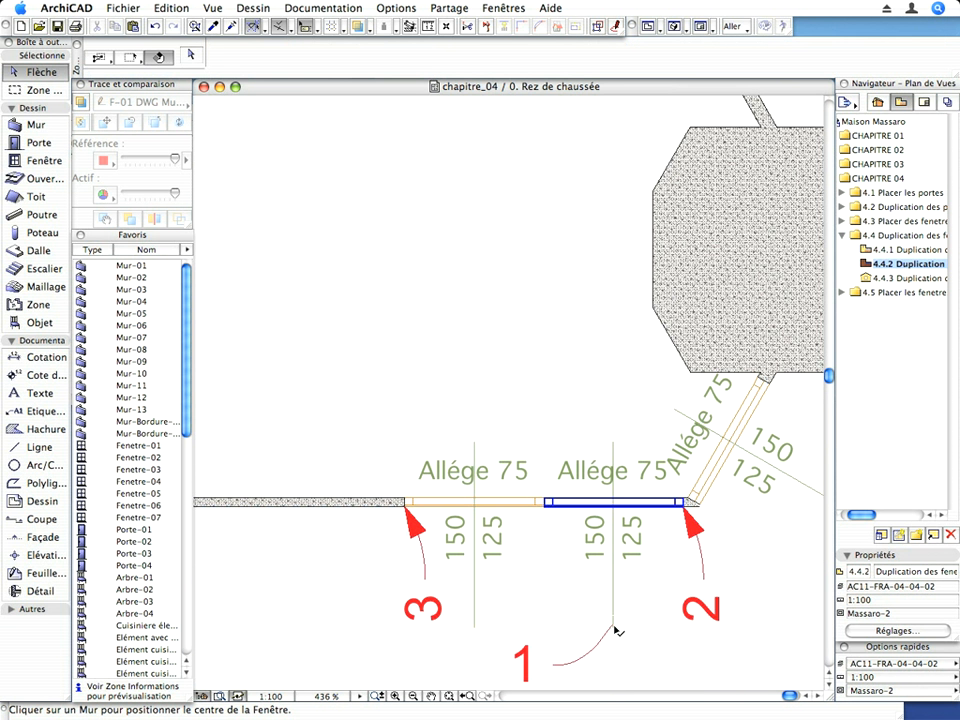
# - Duplicate window 1 along the horizontal wall with 4 translated copies by increment, from point 2 to point 3, and deselect
pyautogui.click(617, 631)
pyautogui.press('super+u')
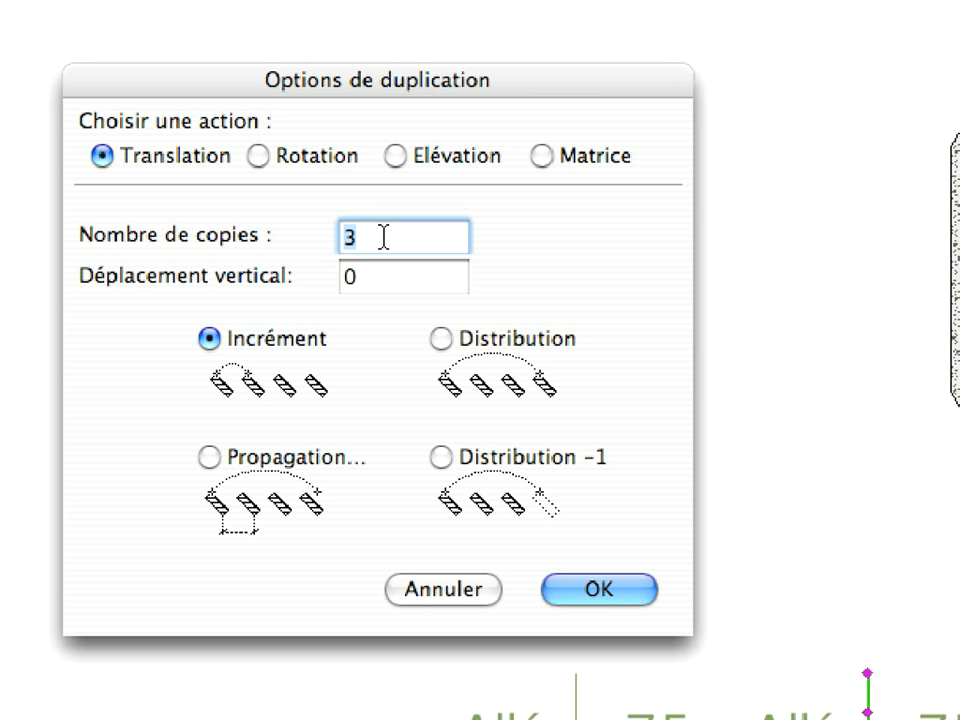
pyautogui.write('4')
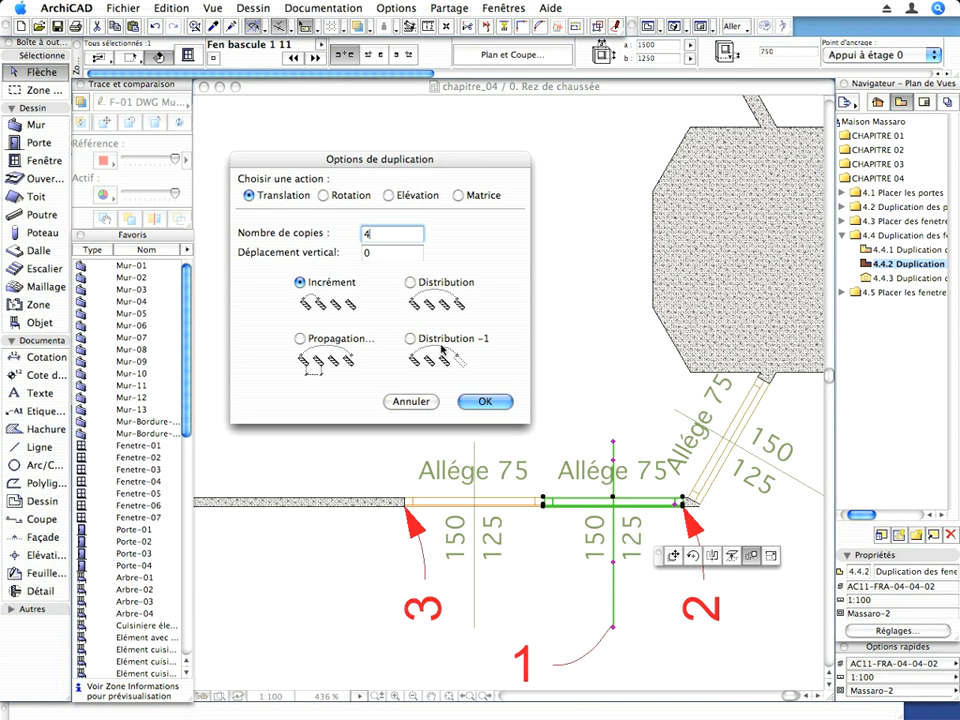
pyautogui.click(487, 401)
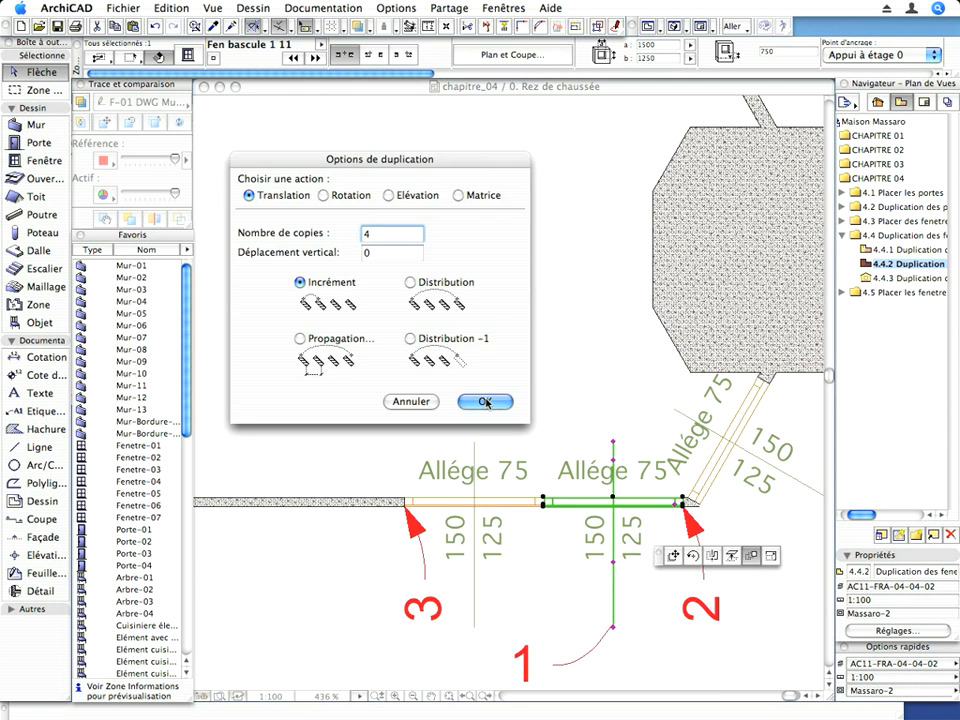
pyautogui.click(687, 506)
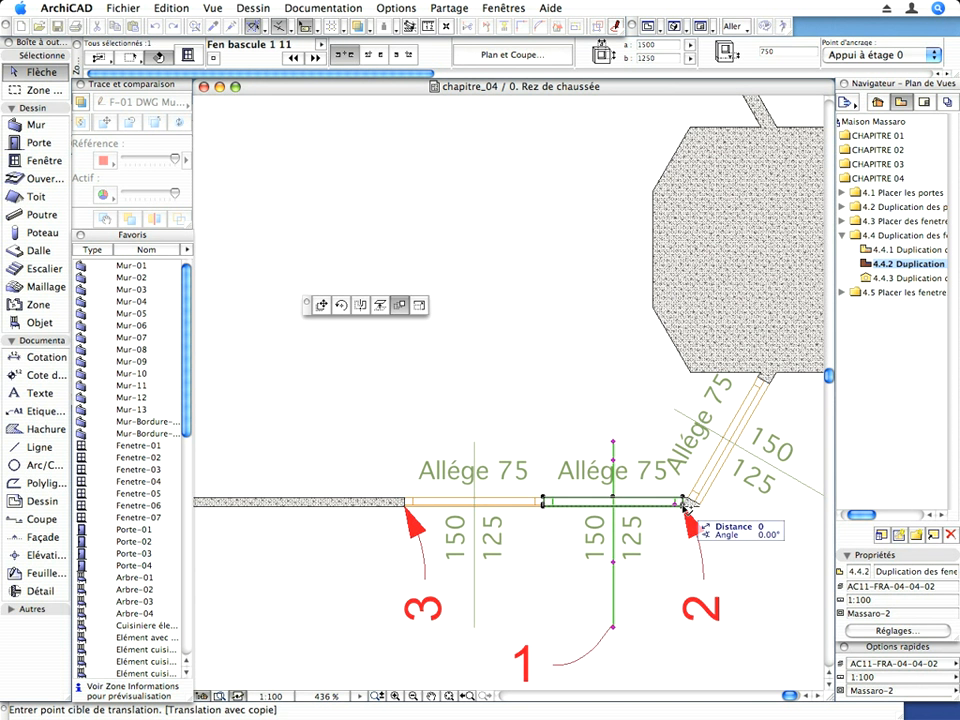
pyautogui.click(407, 507)
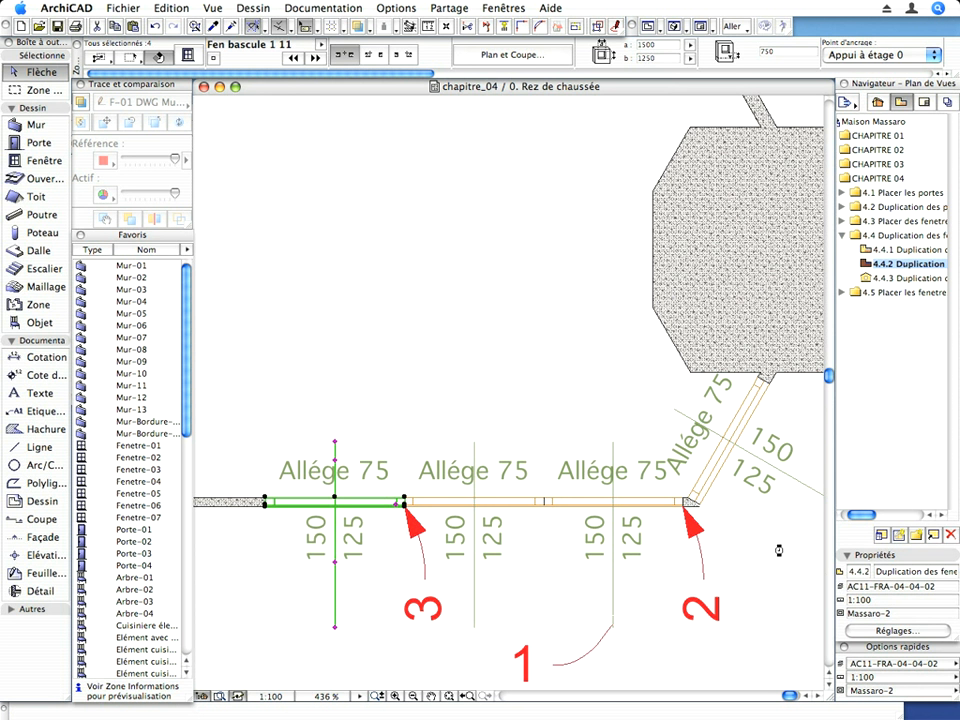
pyautogui.click(783, 554)
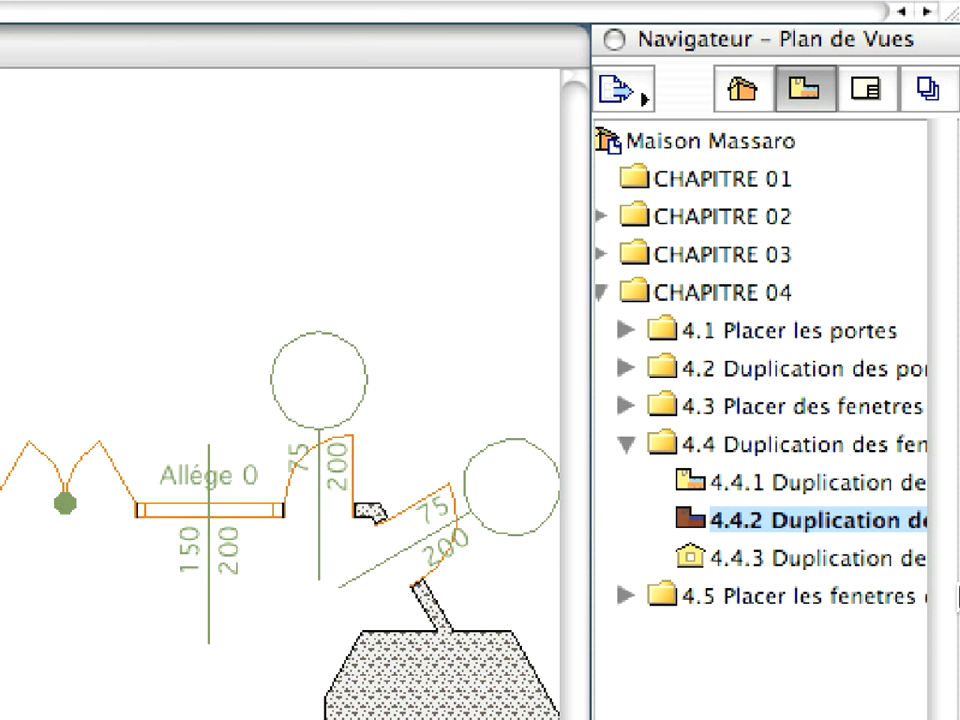
# - Open the south façade view 4.4.3 and display the 0. Rez de chaussée storey as its trace reference
pyautogui.doubleClick(898, 560)
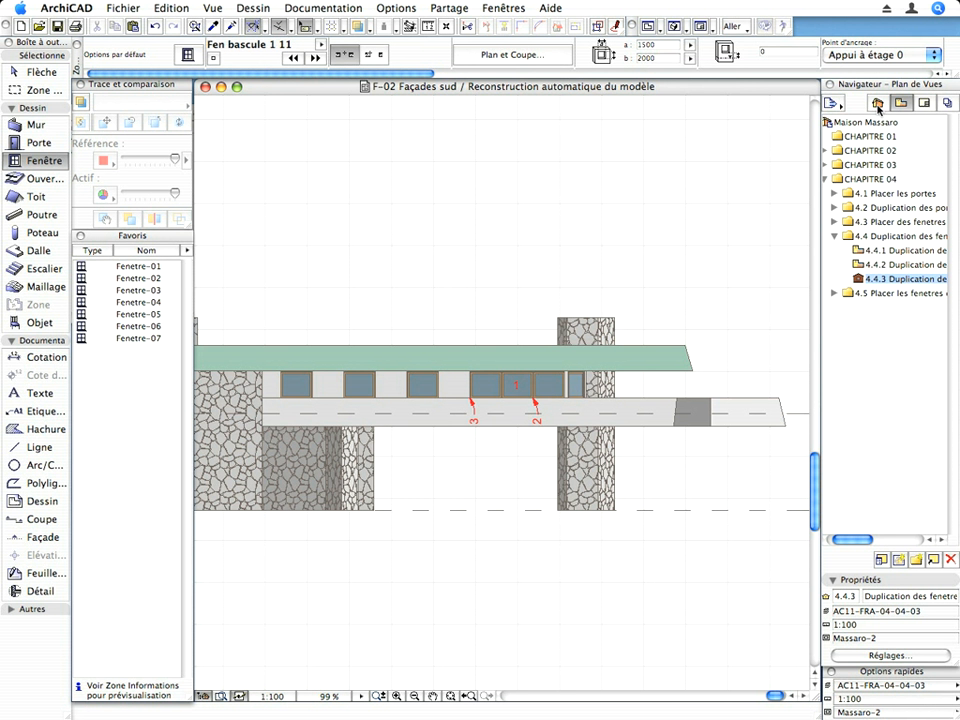
pyautogui.click(878, 104)
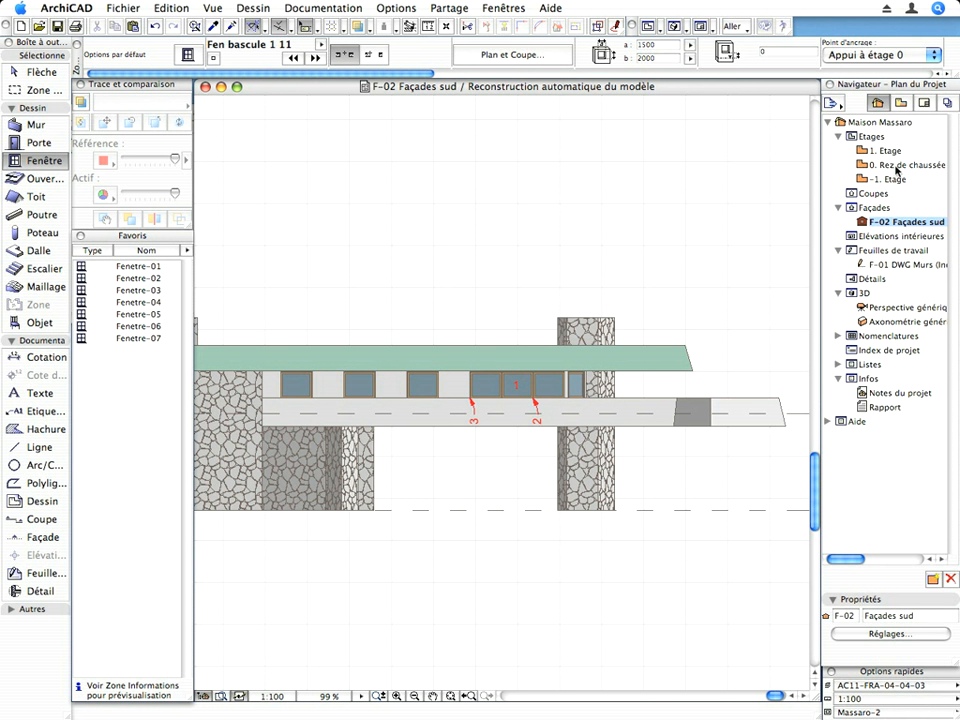
pyautogui.click(898, 166)
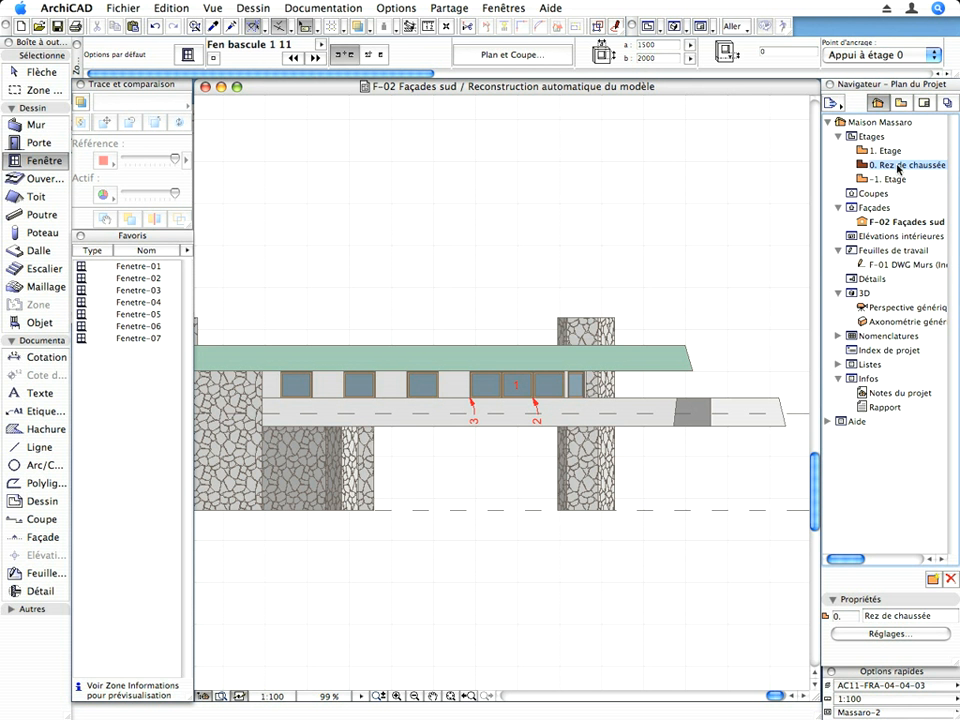
pyautogui.rightClick(898, 166)
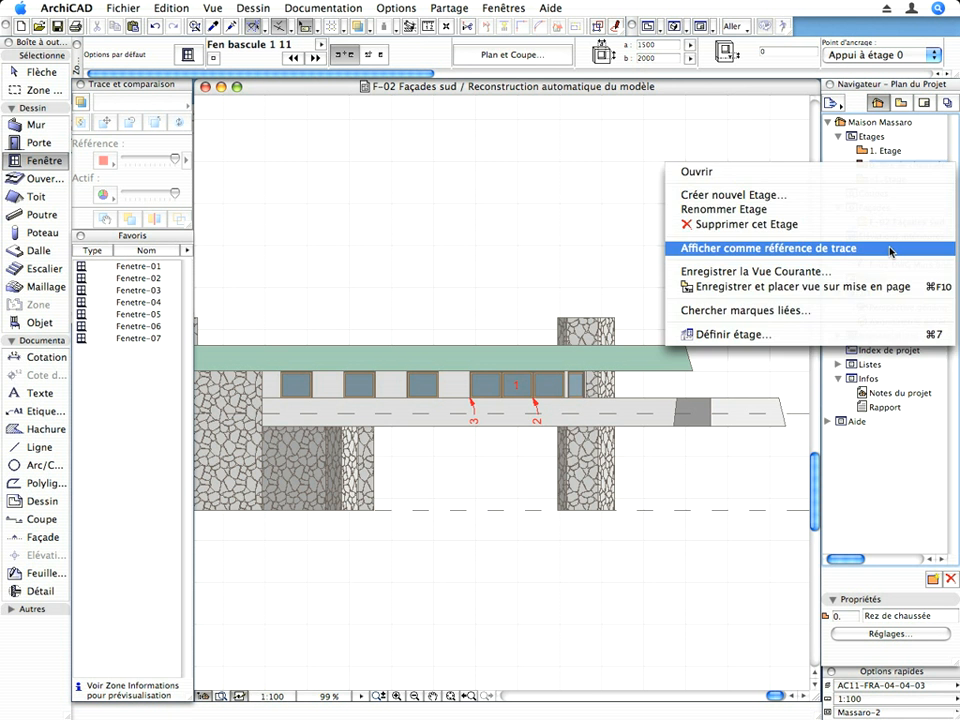
pyautogui.click(891, 249)
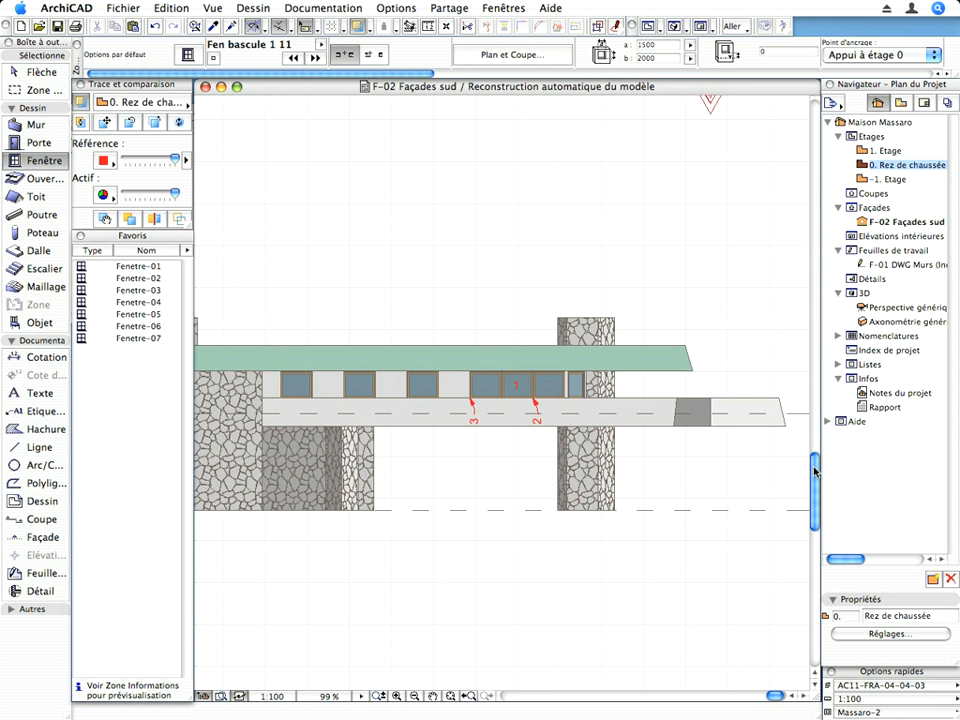
# - Move the ground-floor trace reference about 8640 straight down, so it sits just above the façade
pyautogui.moveTo(815, 467); pyautogui.dragTo(817, 441)
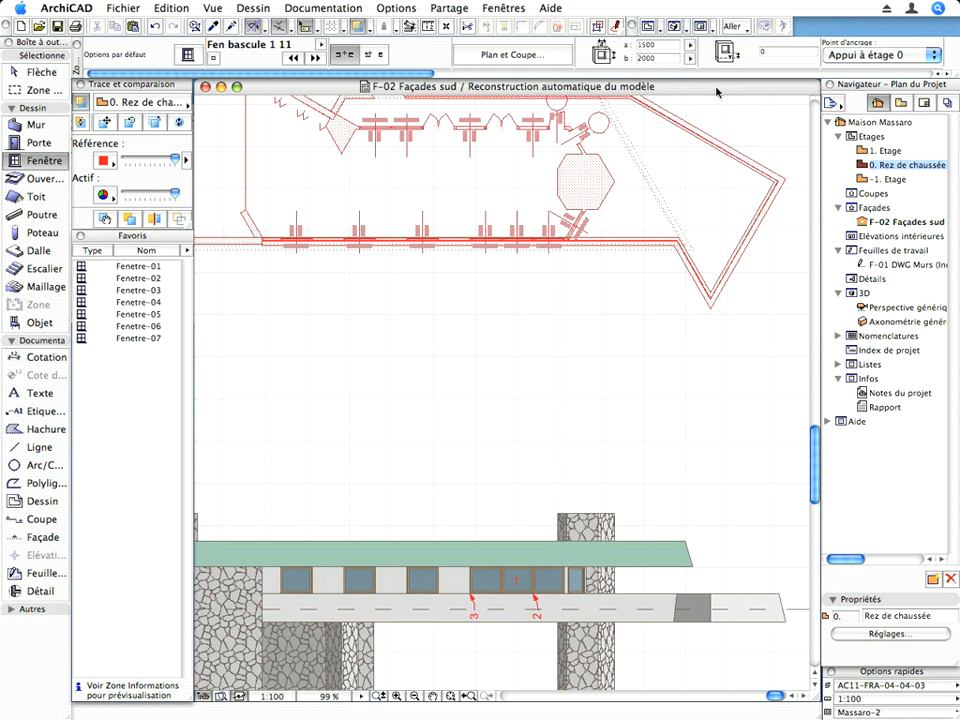
pyautogui.scroll(-2, 479, 440)
pyautogui.scroll(-2, 479, 440)
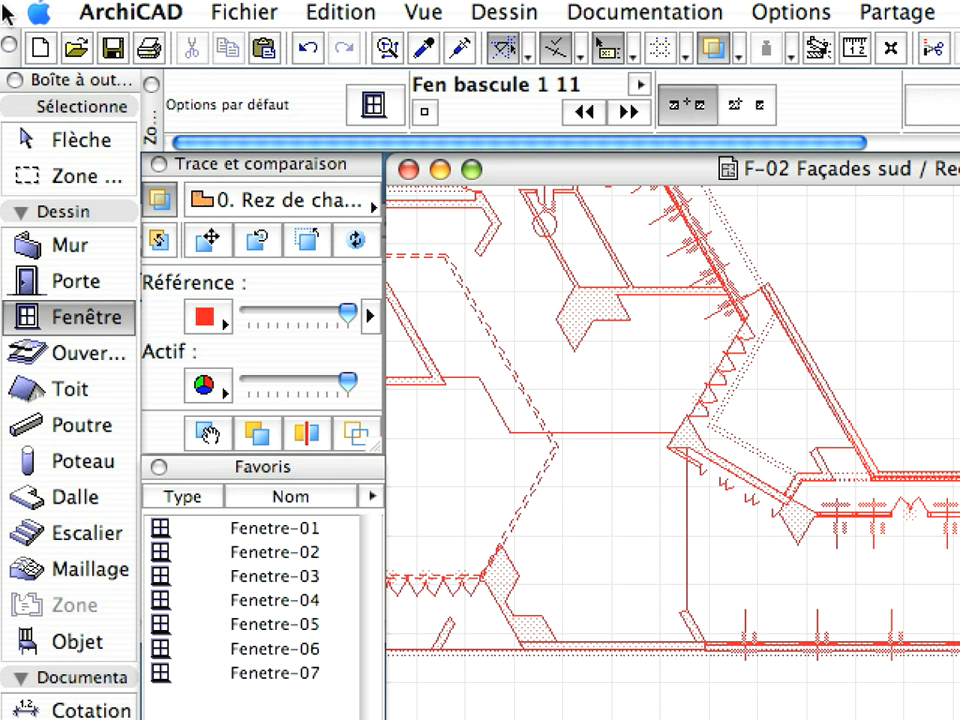
pyautogui.click(212, 248)
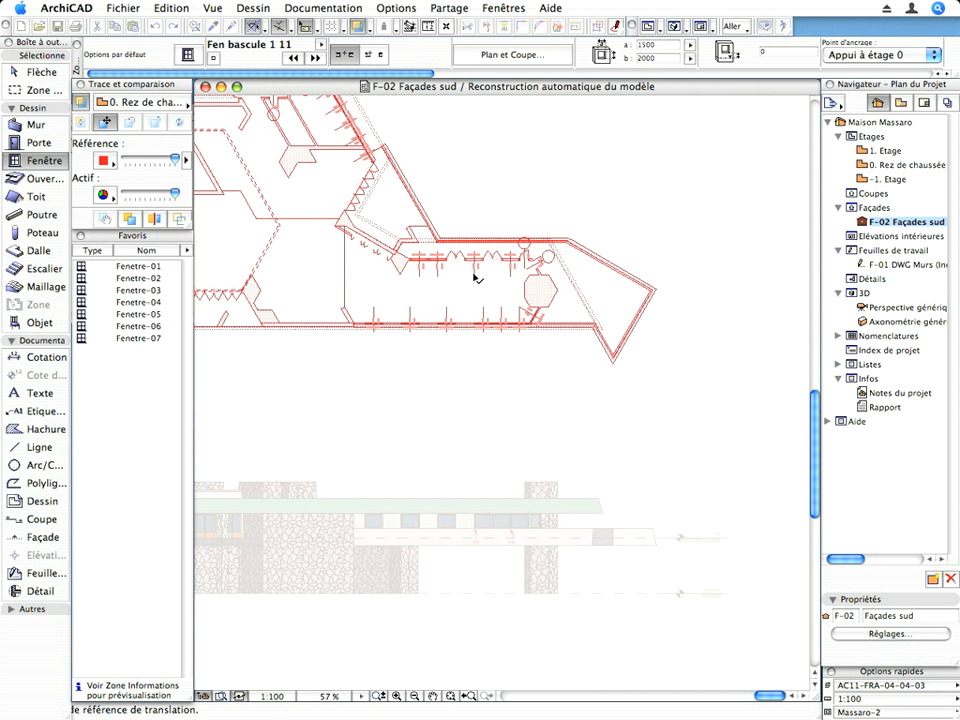
pyautogui.click(475, 277)
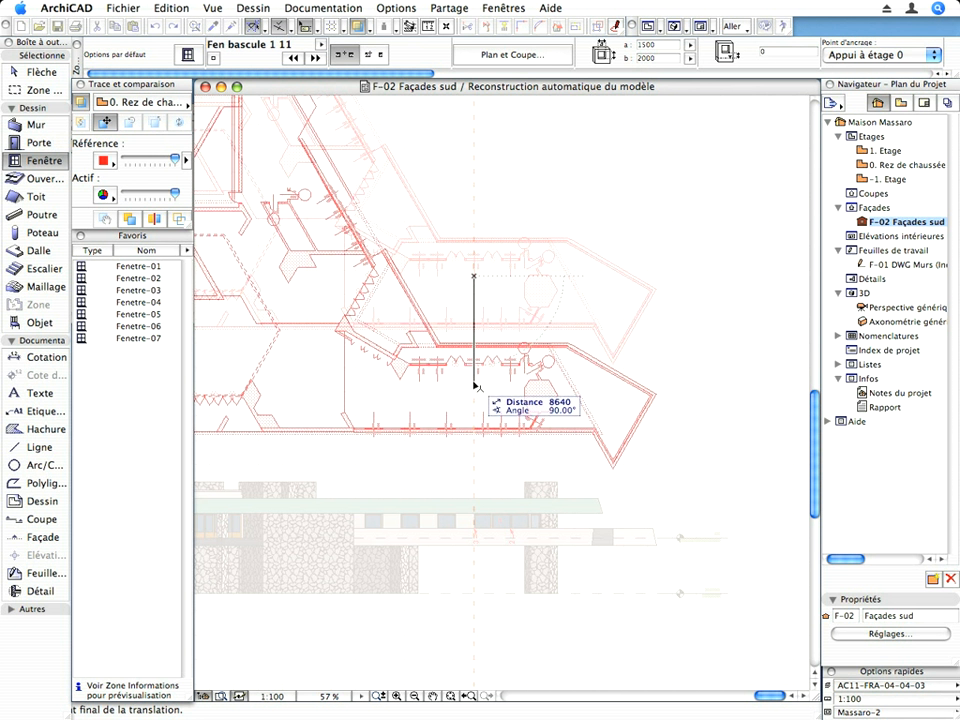
pyautogui.click(475, 388)
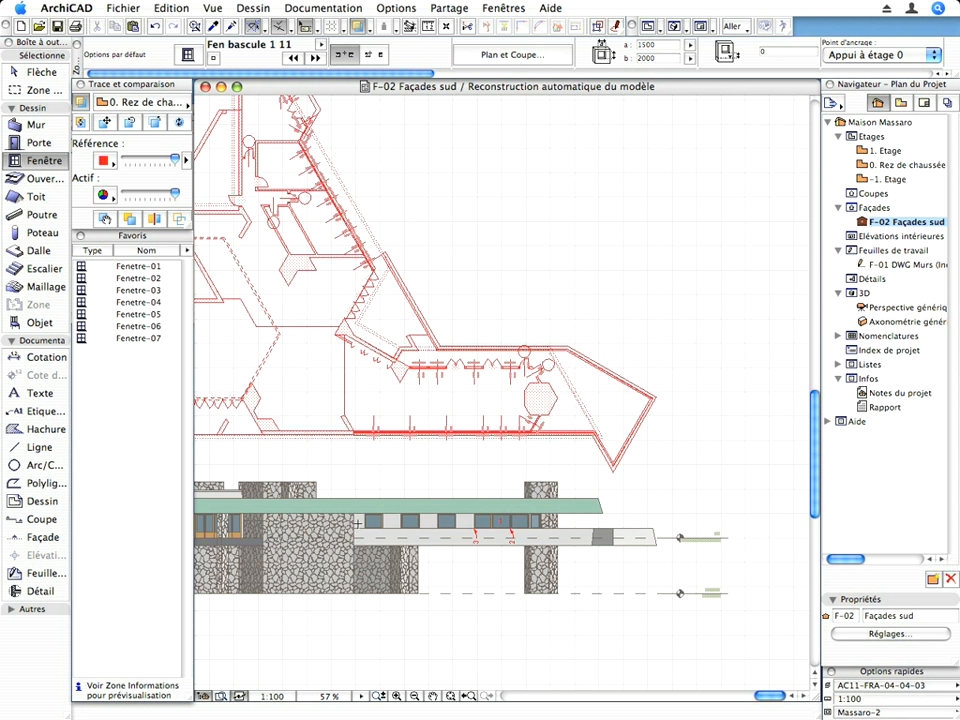
# - Select façade window 1 and set its duplication options to 3 translated copies by increment
pyautogui.scroll(4, 461, 523)
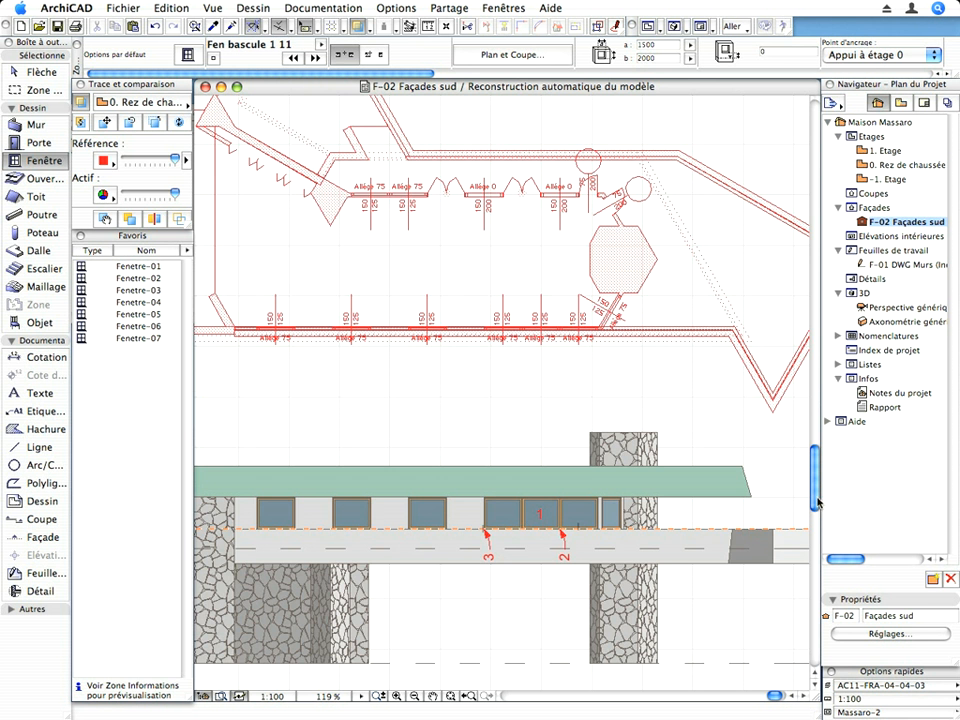
pyautogui.scroll(1, 538, 520)
pyautogui.scroll(6, 536, 521)
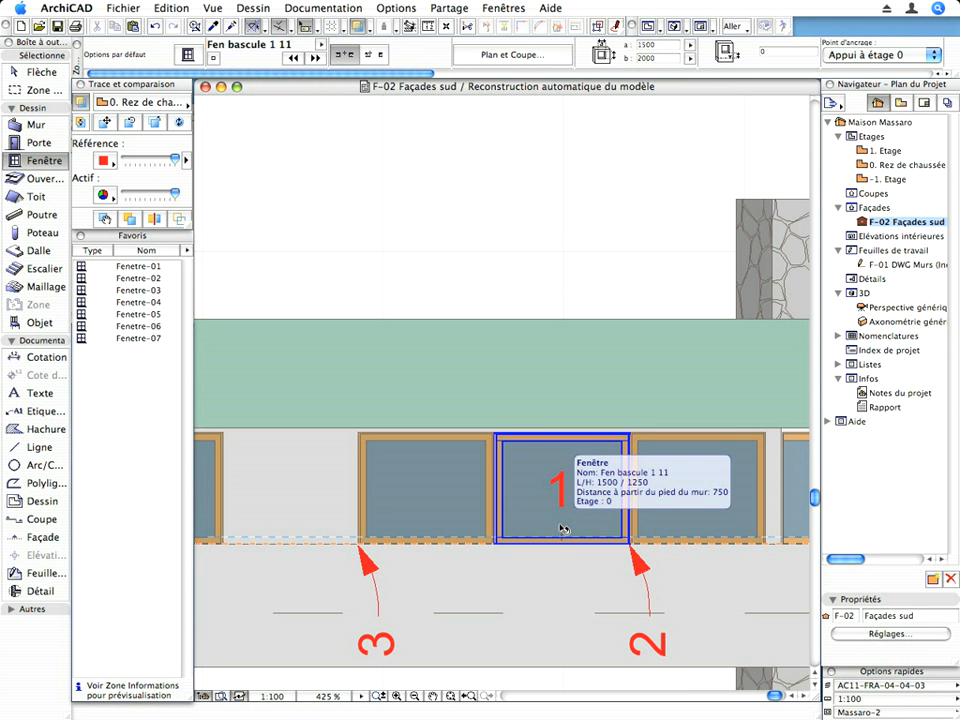
pyautogui.click(562, 527)
pyautogui.click(167, 6)
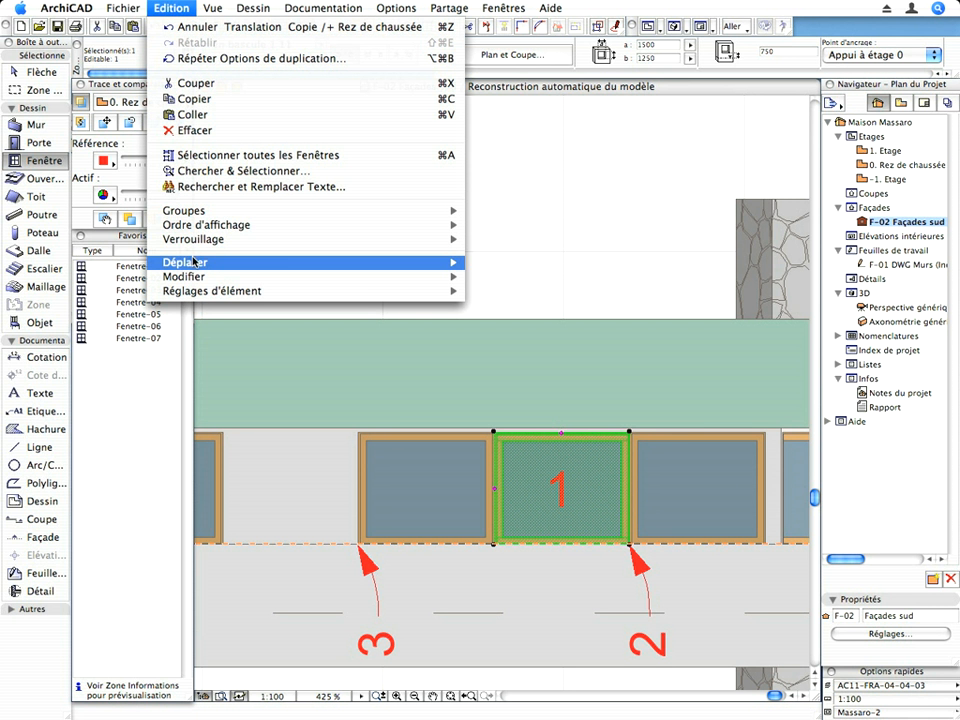
pyautogui.moveTo(215, 262)
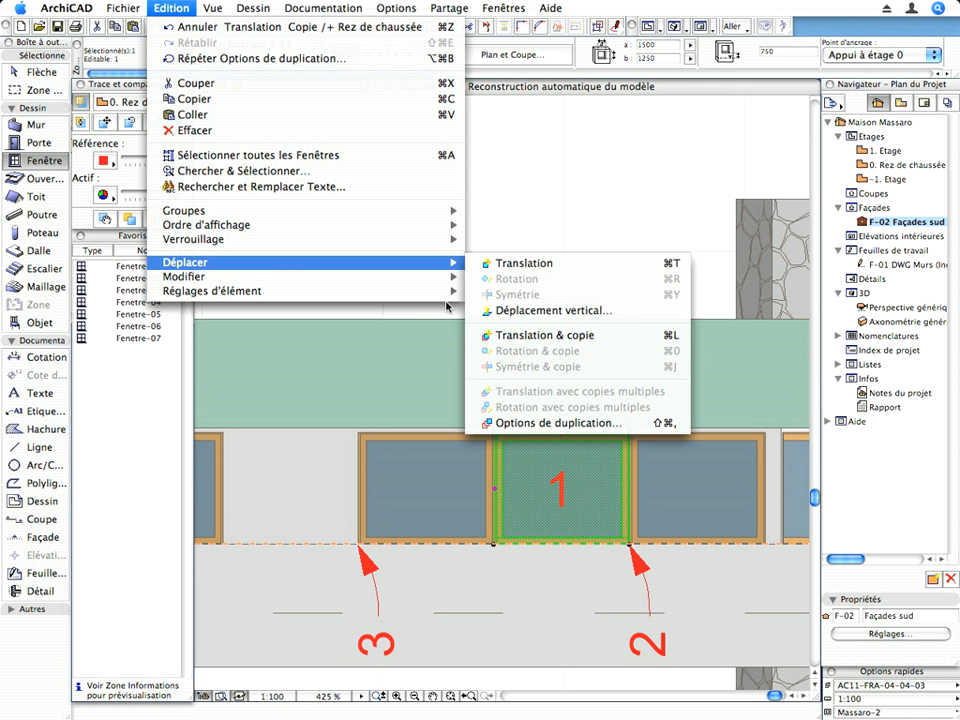
pyautogui.click(559, 423)
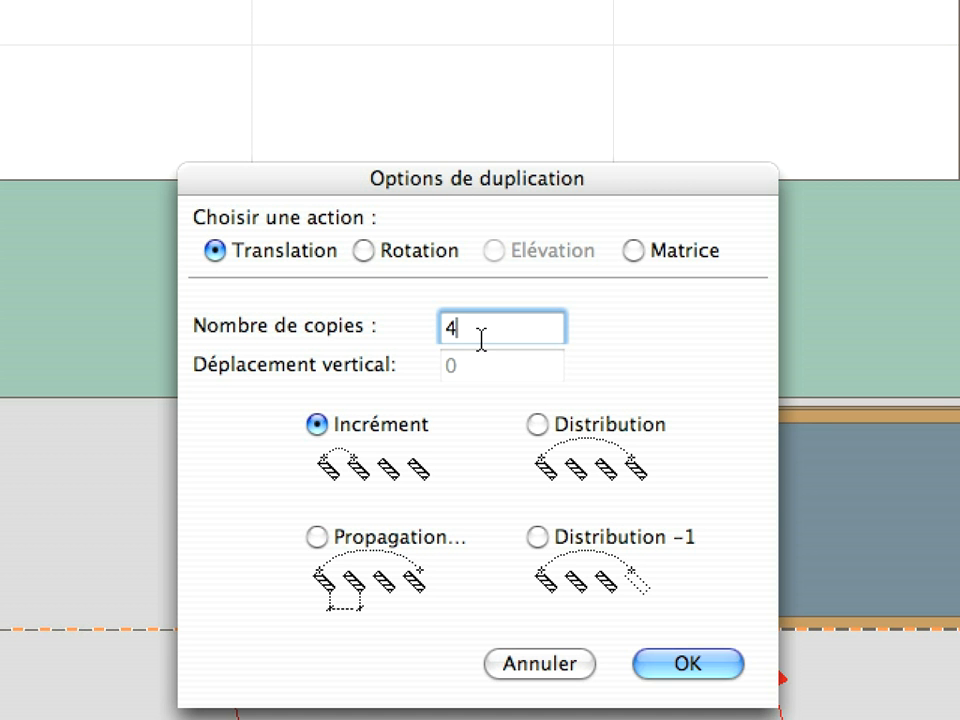
pyautogui.press('BackSpace')
pyautogui.write('3')
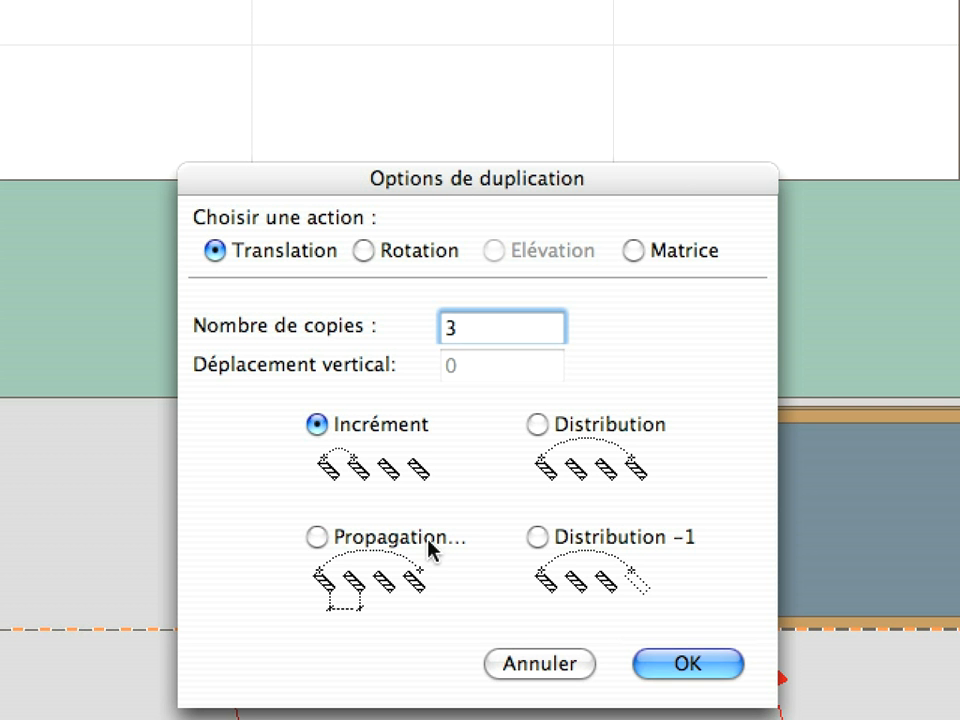
pyautogui.click(740, 666)
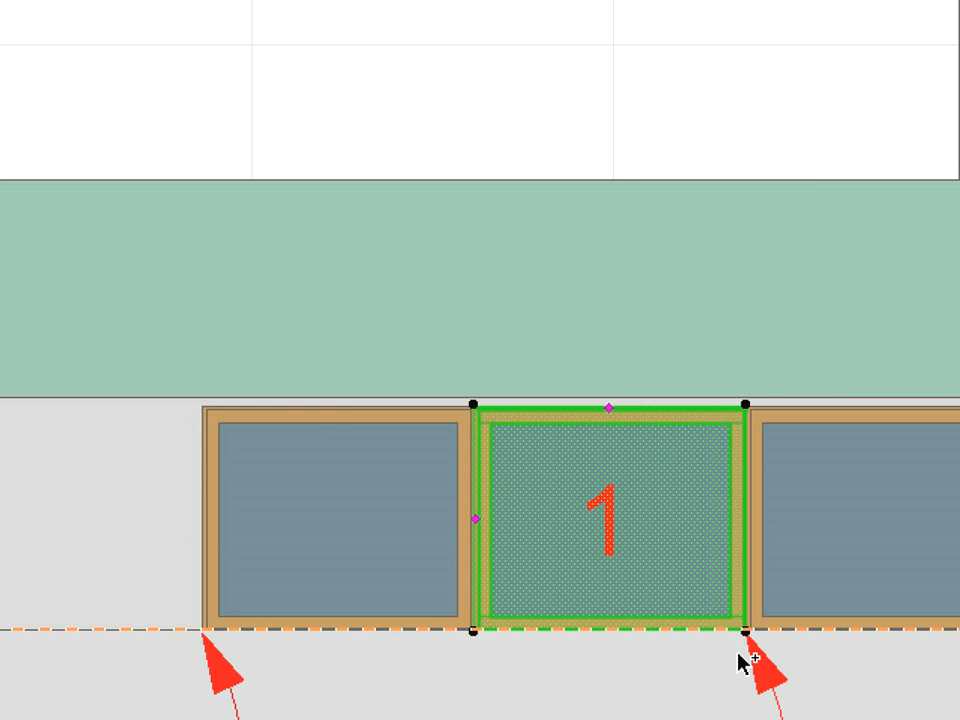
# - Place the façade window copies using point 2 as the start and point 3 as the increment end, and clear the selection
pyautogui.click(746, 632)
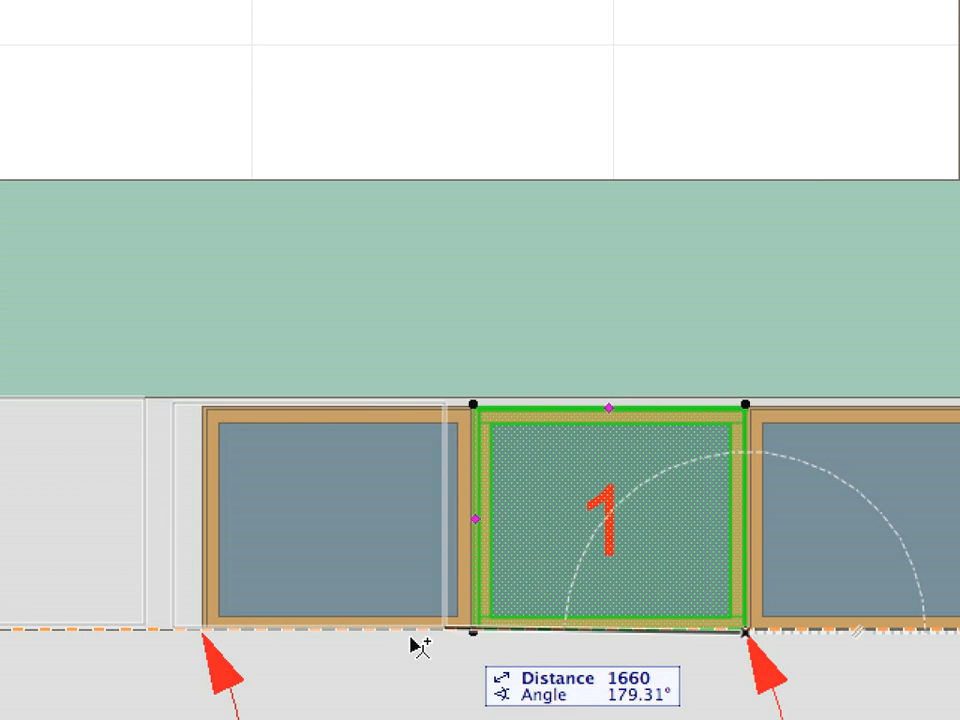
pyautogui.click(206, 634)
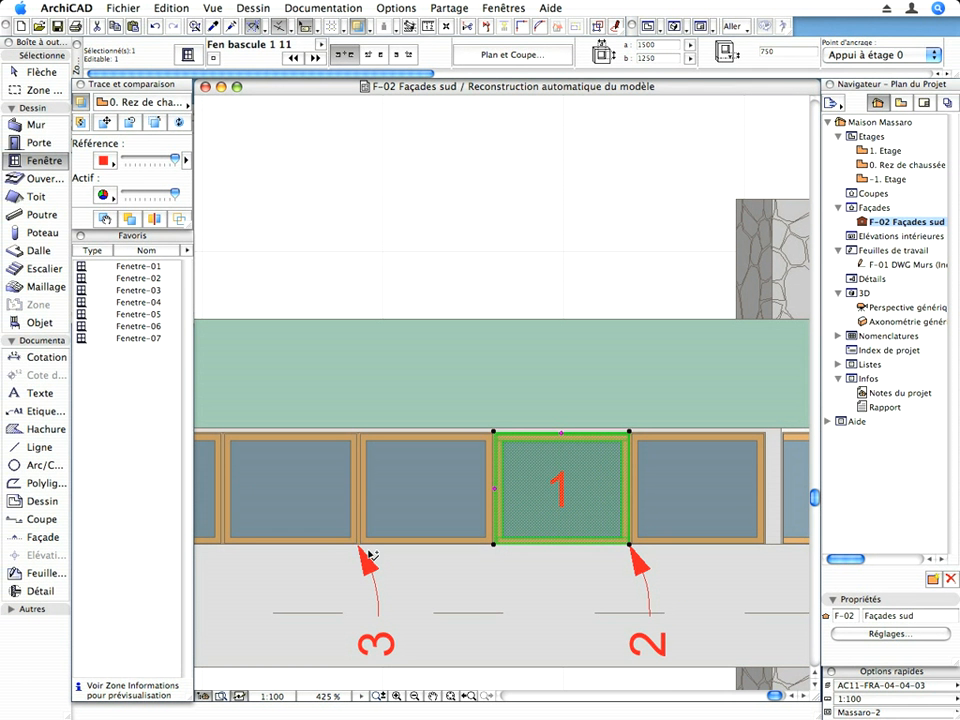
pyautogui.scroll(-3, 535, 513)
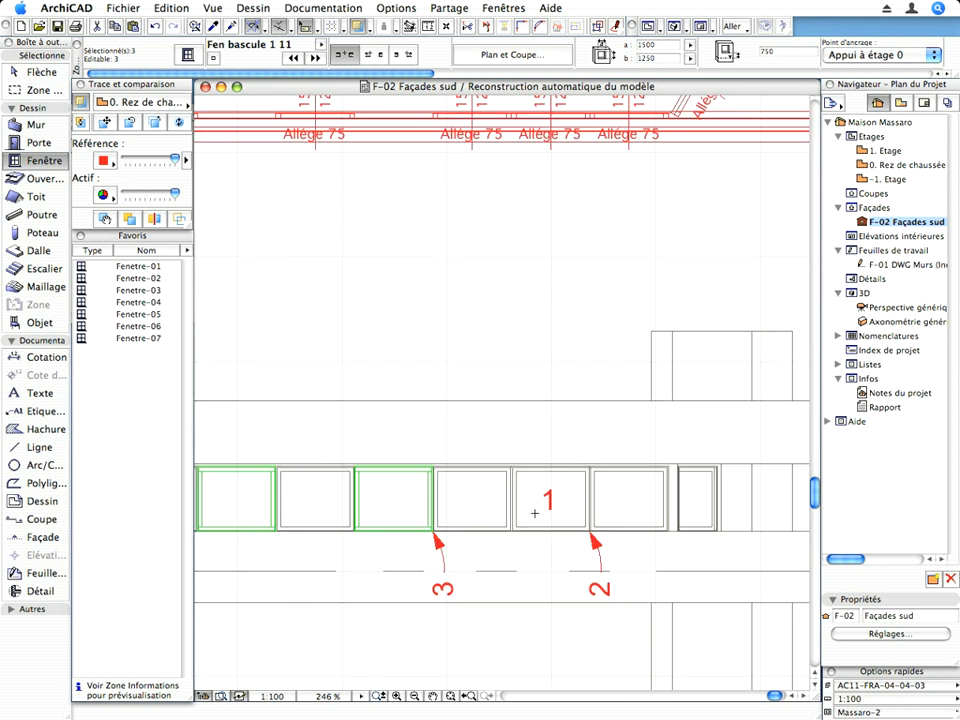
pyautogui.scroll(-2, 535, 513)
pyautogui.press('Escape')
pyautogui.scroll(-3, 533, 512)
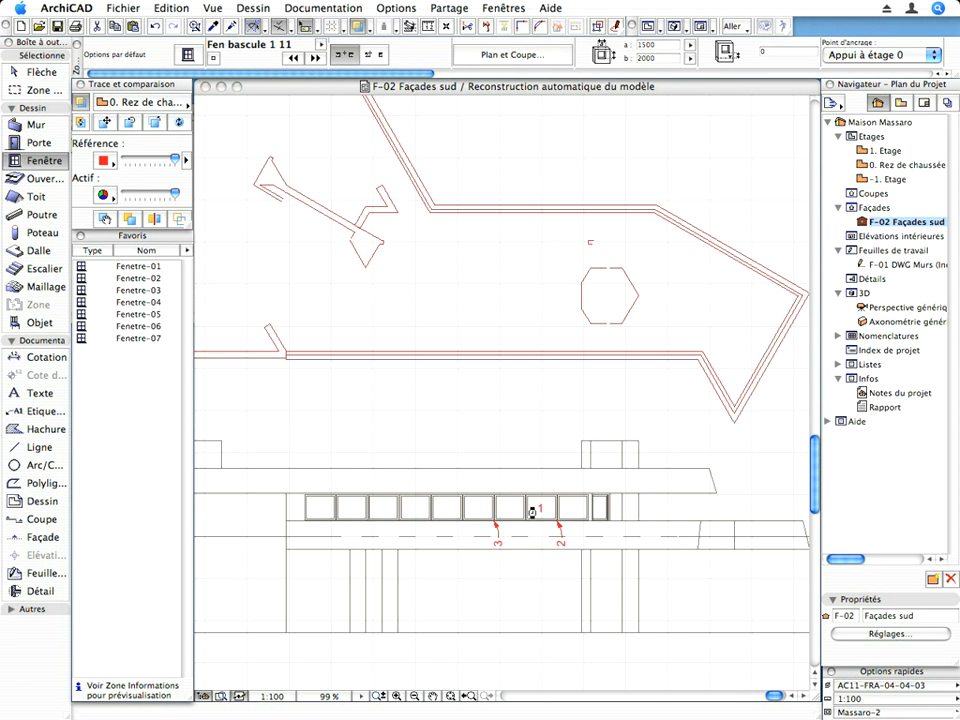
pyautogui.click(791, 492)
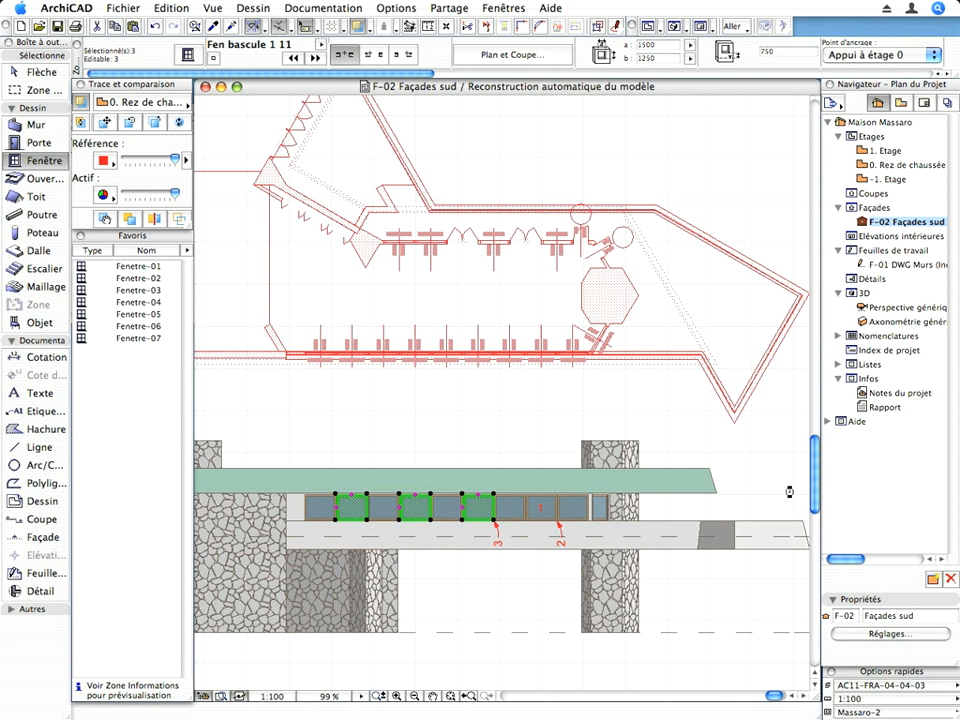